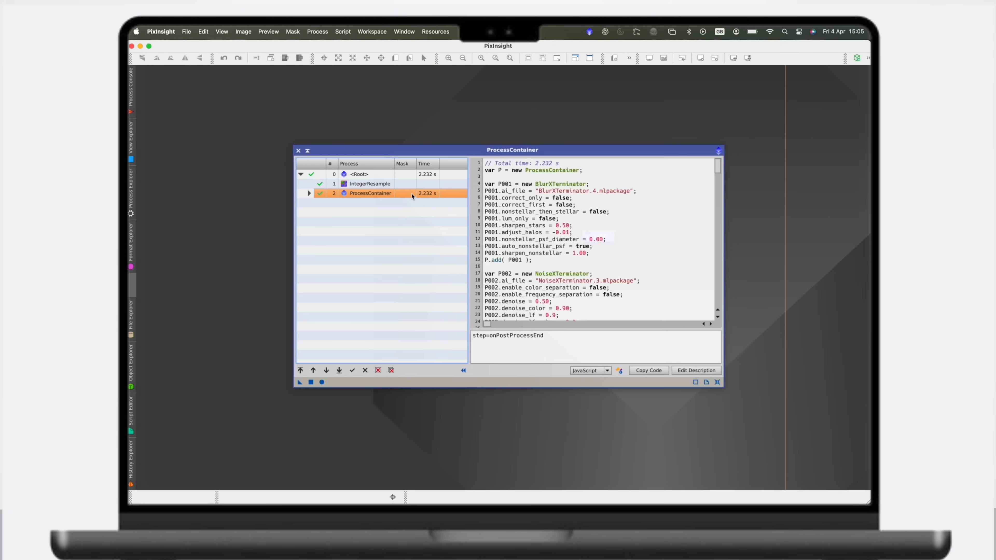
Step: Expand the nested ProcessContainer and review its step description and the BlurXTerminator, NoiseXTerminator and SpectrophotometricColorCalibration parameters, including the graph, star map and text file settings
{"action": "left_click", "coordinate": [309, 194]}
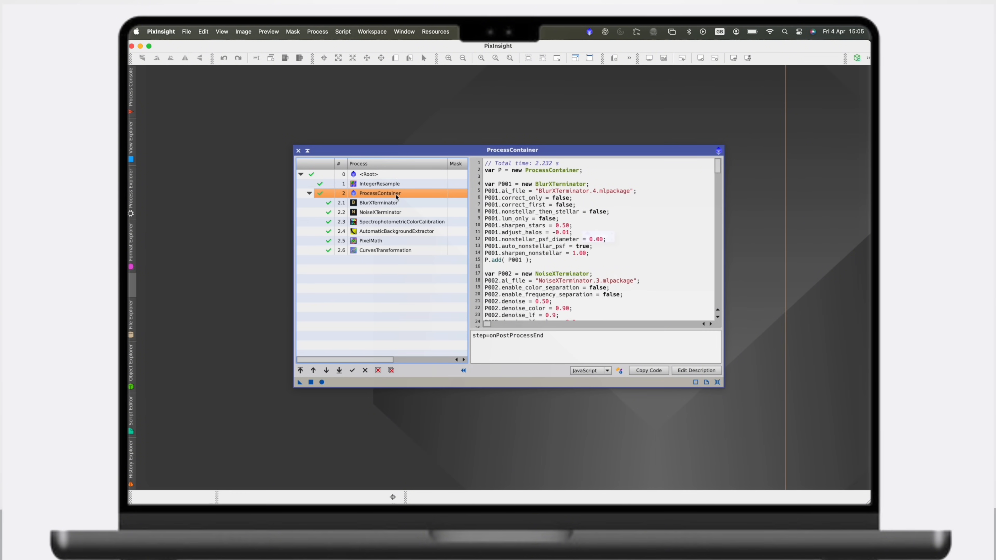
{"action": "left_click_drag", "start_coordinate": [554, 338], "coordinate": [462, 330]}
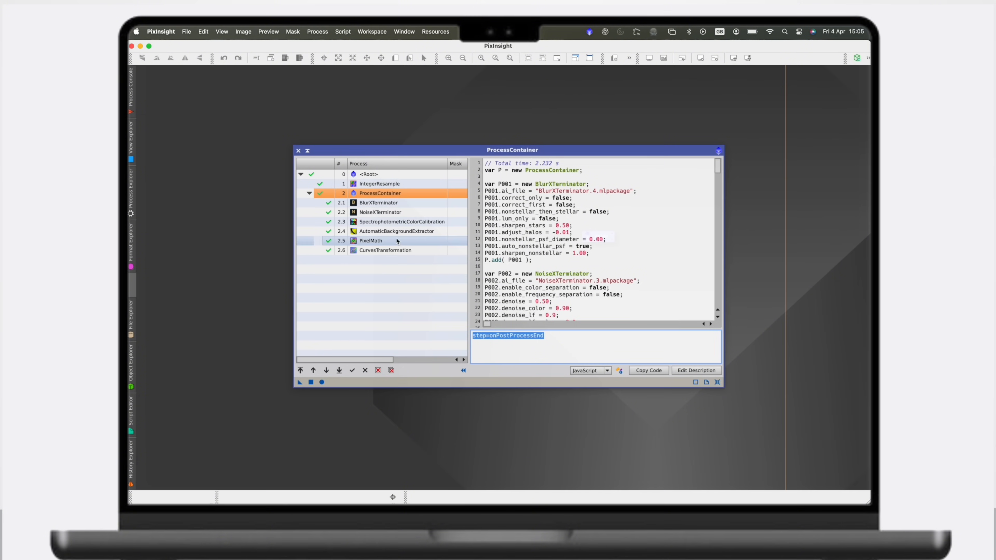
{"action": "left_click", "coordinate": [384, 203]}
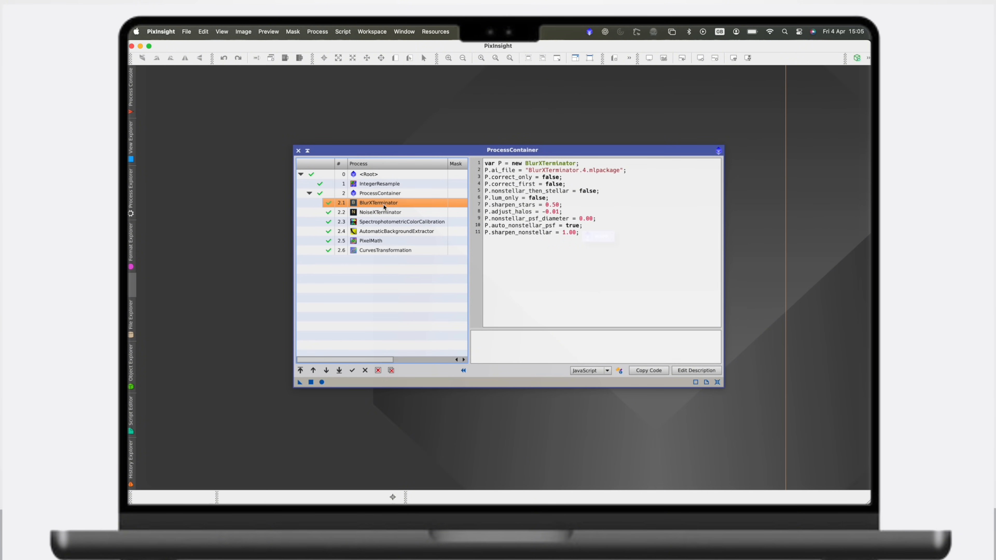
{"action": "left_click", "coordinate": [392, 212]}
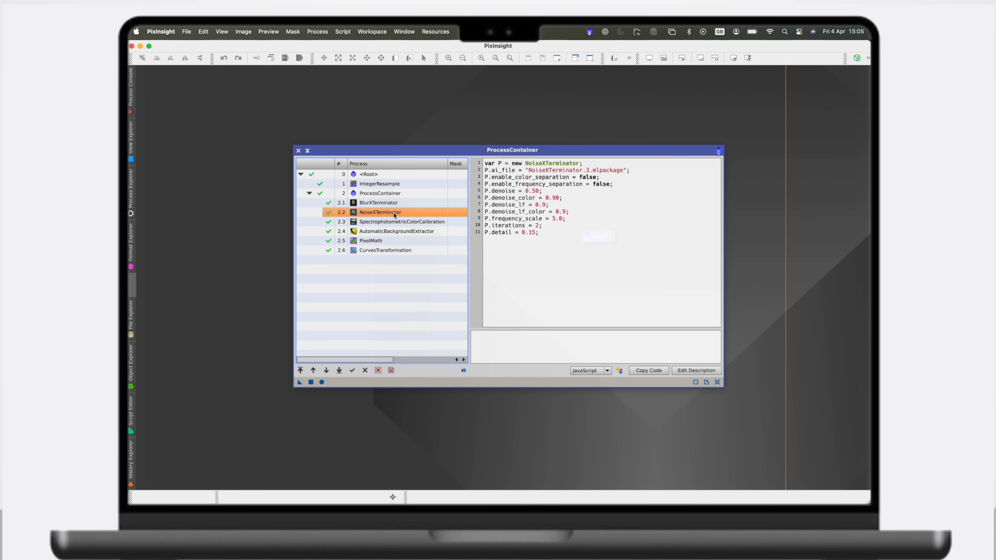
{"action": "left_click", "coordinate": [400, 222]}
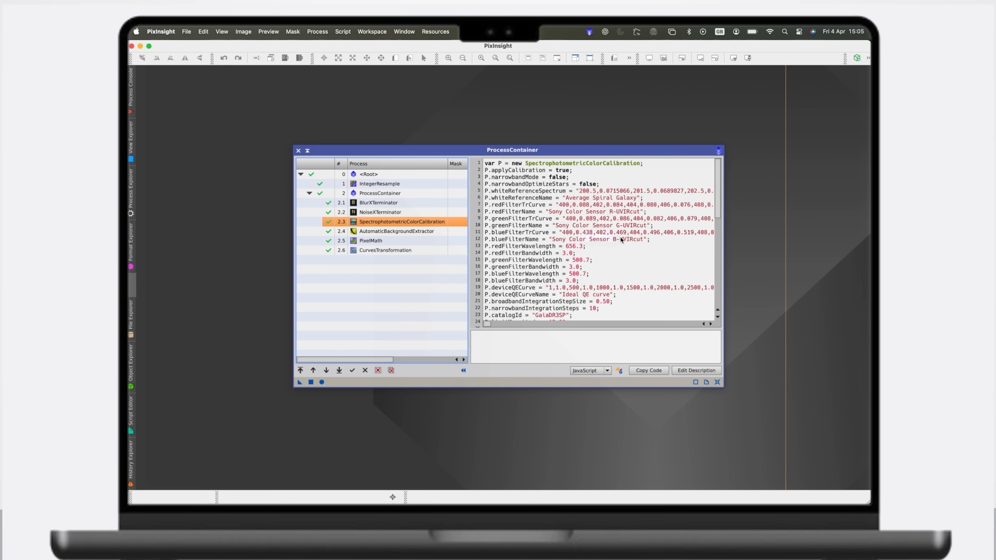
{"action": "left_click_drag", "start_coordinate": [719, 196], "coordinate": [711, 280]}
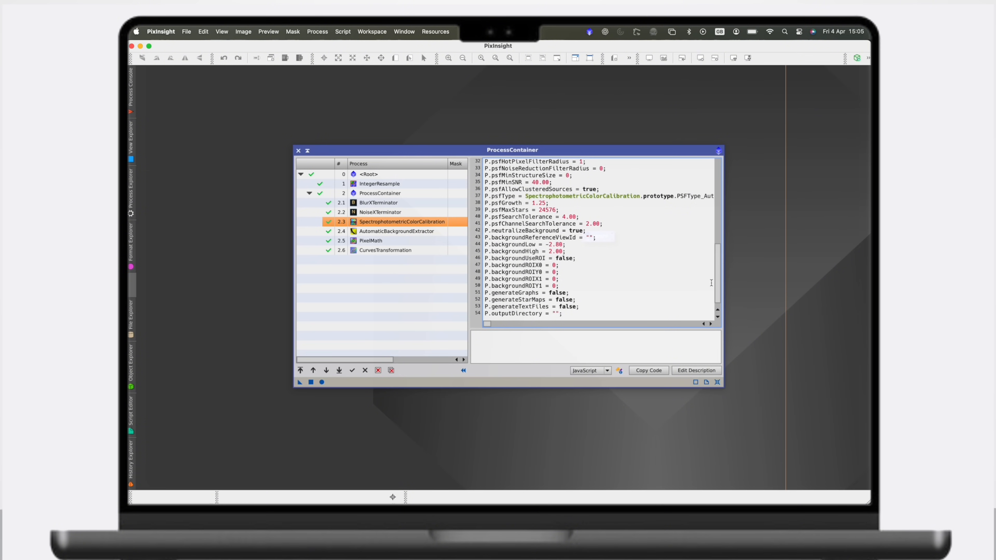
{"action": "left_click_drag", "start_coordinate": [592, 309], "coordinate": [474, 293]}
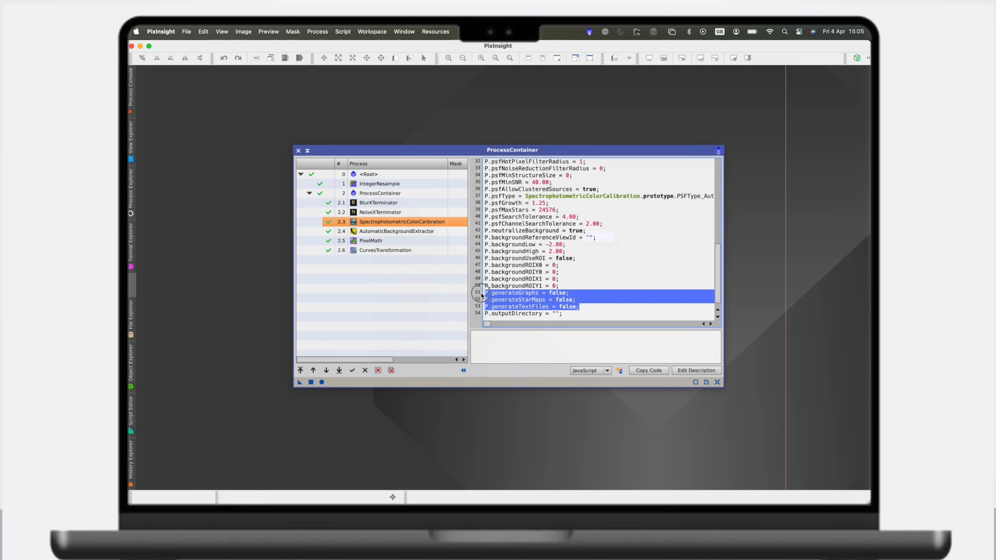
Step: Review the AutomaticBackgroundExtractor, PixelMath and CurvesTransformation parameters in the nested container, and close the ProcessContainer window
{"action": "left_click", "coordinate": [410, 232]}
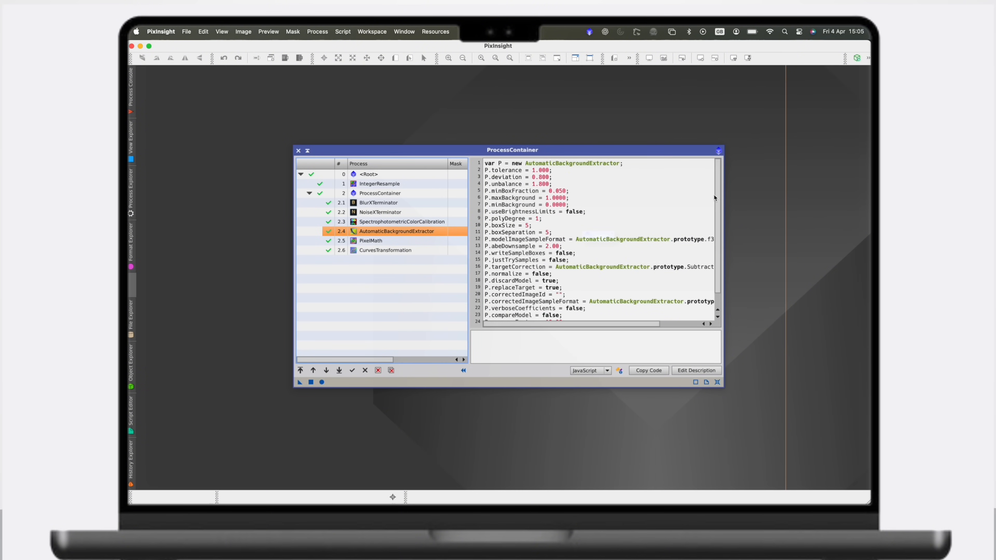
{"action": "left_click_drag", "start_coordinate": [715, 199], "coordinate": [720, 217]}
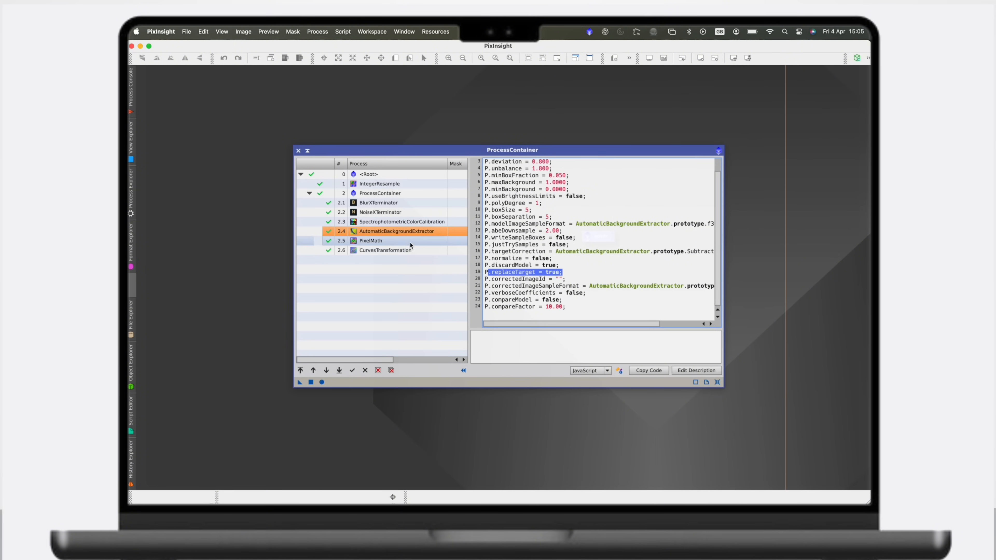
{"action": "left_click", "coordinate": [402, 240]}
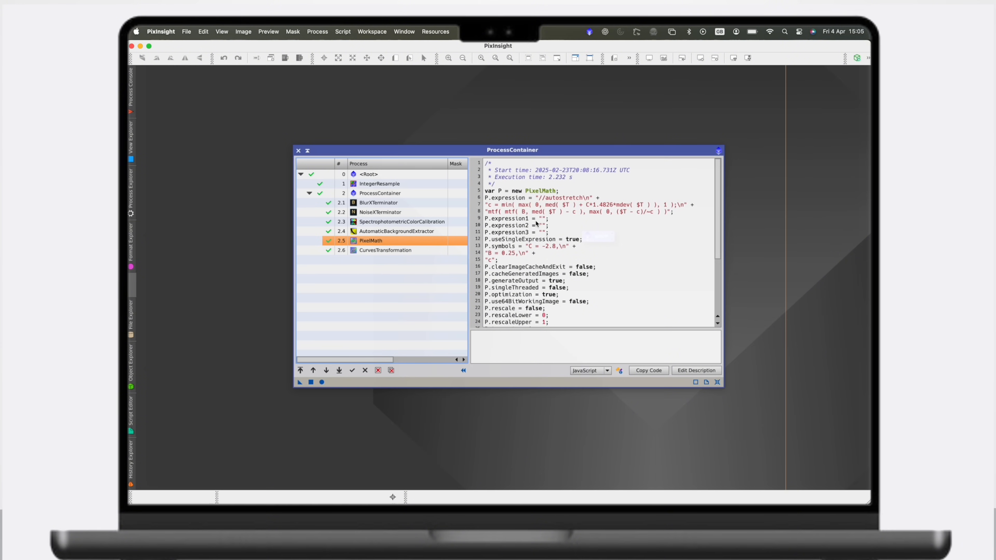
{"action": "left_click", "coordinate": [419, 255]}
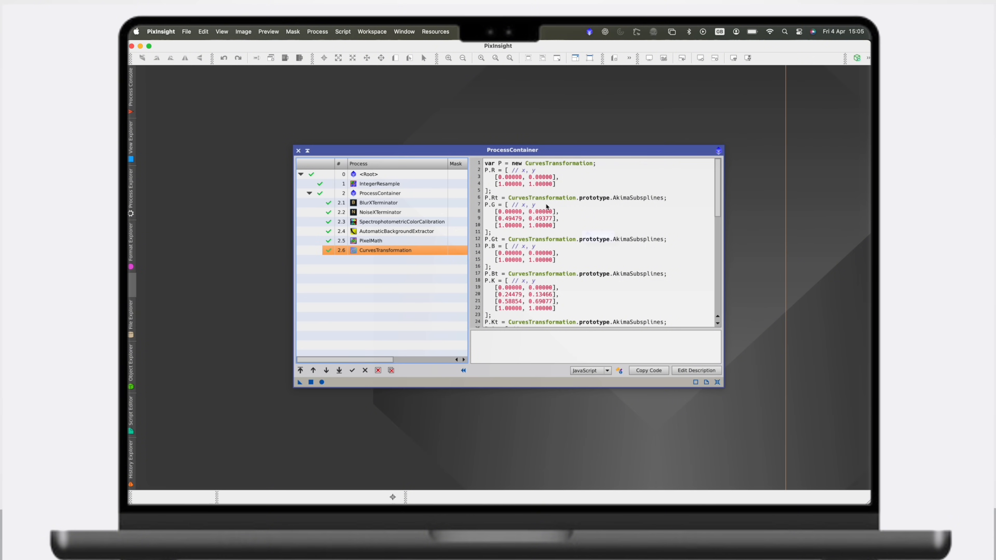
{"action": "scroll", "coordinate": [547, 206], "scroll_direction": "down", "scroll_amount": 5}
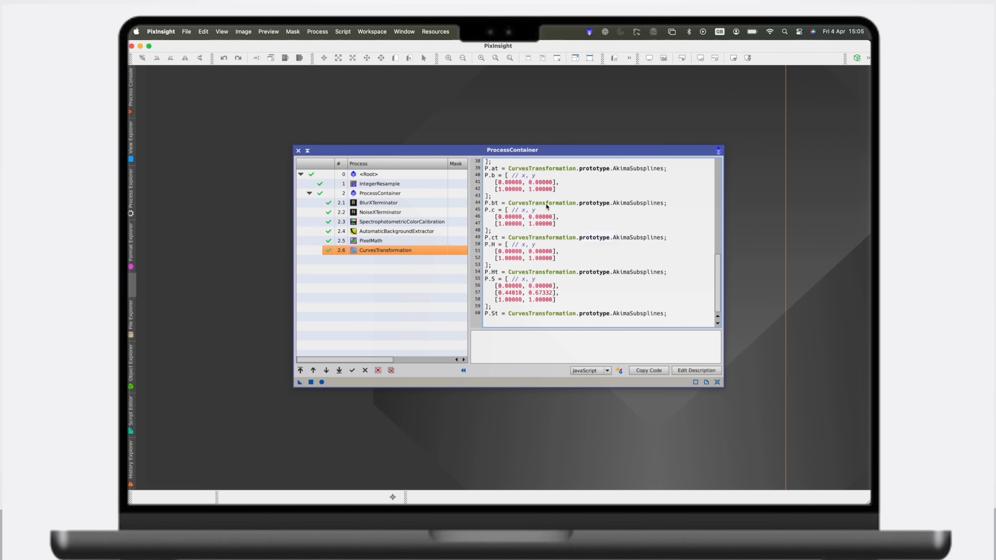
{"action": "scroll", "coordinate": [547, 207], "scroll_direction": "up", "scroll_amount": 5}
{"action": "left_click", "coordinate": [298, 151]}
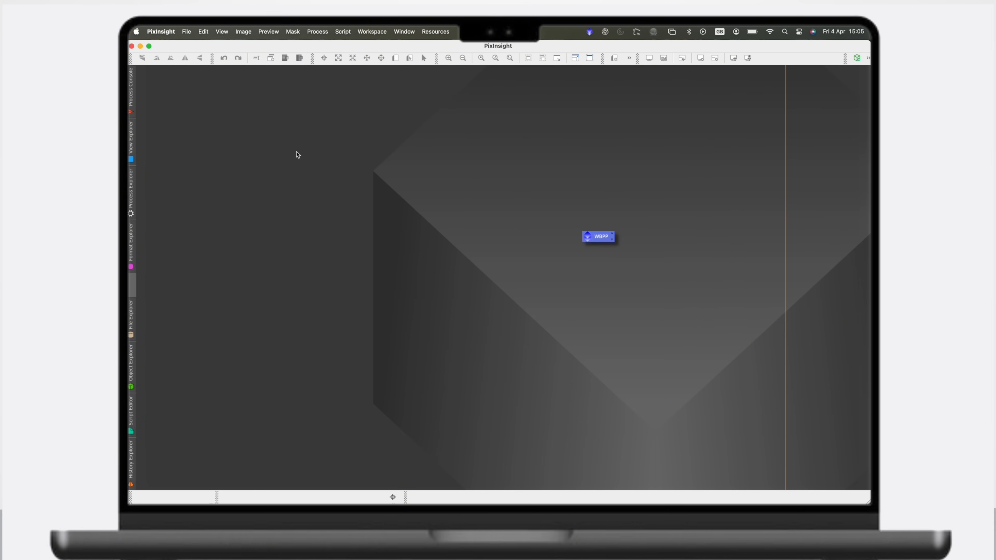
Step: Launch the WeightedBatchPreprocessing script
{"action": "left_click", "coordinate": [342, 31]}
{"action": "mouse_move", "coordinate": [384, 55]}
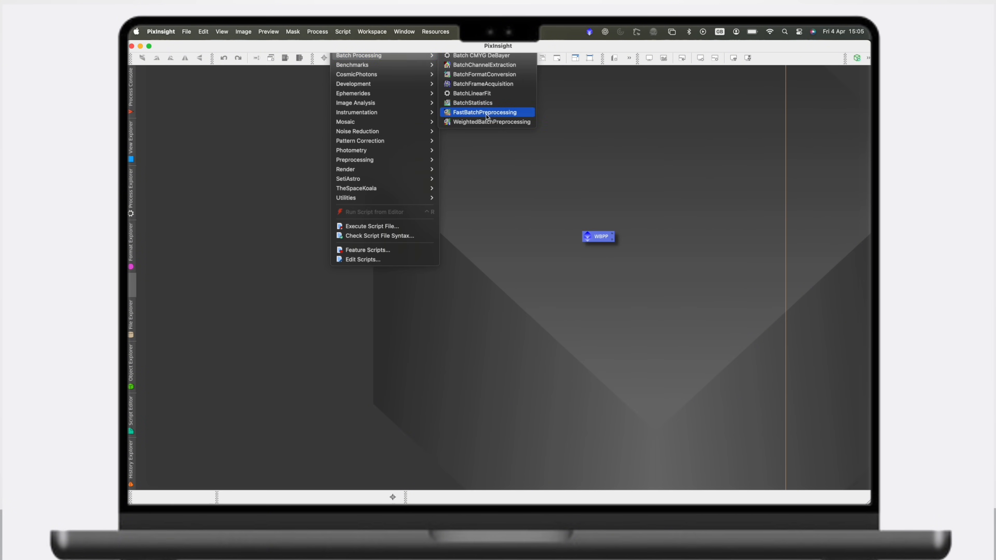
{"action": "left_click", "coordinate": [490, 124]}
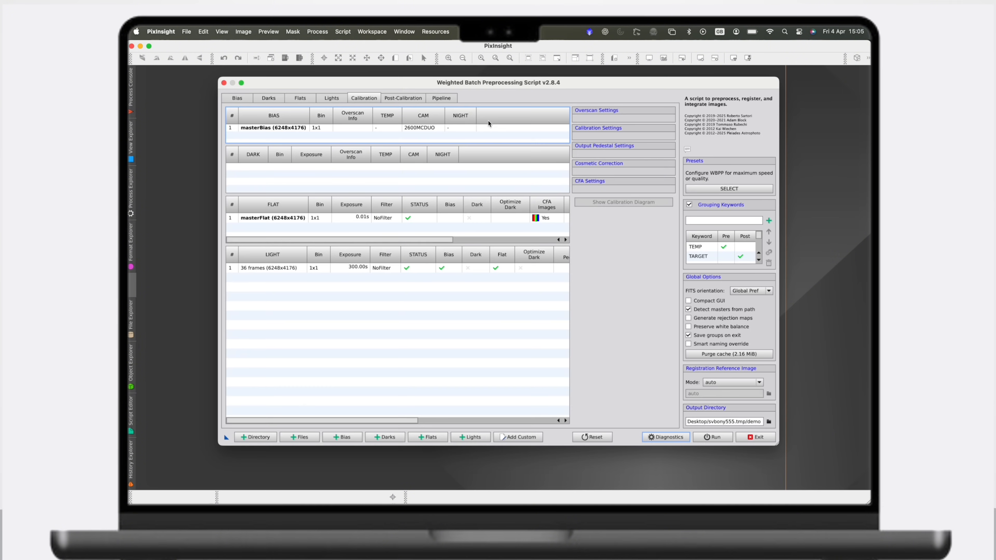
Step: Review the loaded light frames, the calibration frame matching, and the post-calibration drizzle and fast integration settings
{"action": "left_click", "coordinate": [332, 98]}
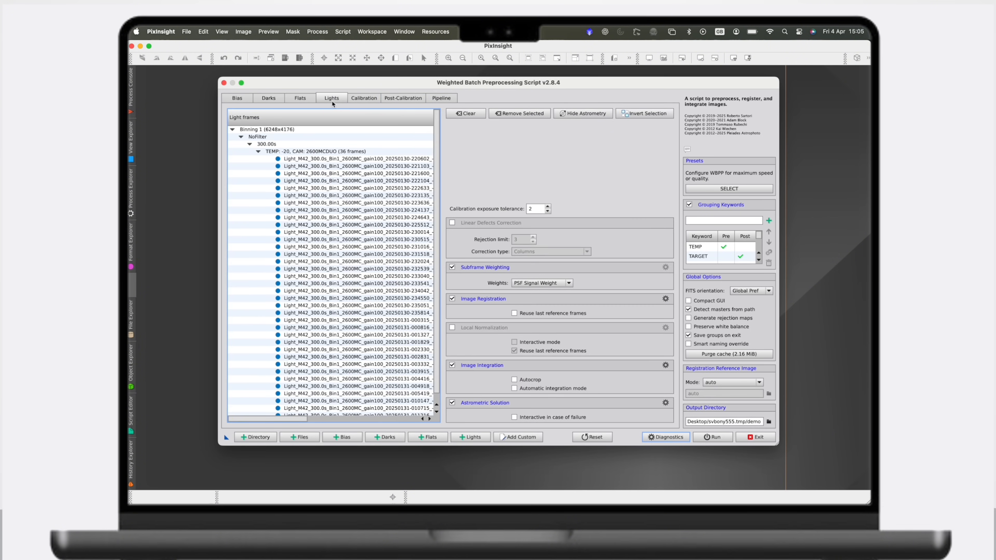
{"action": "scroll", "coordinate": [357, 165], "scroll_direction": "down", "scroll_amount": 1}
{"action": "scroll", "coordinate": [357, 164], "scroll_direction": "up", "scroll_amount": 1}
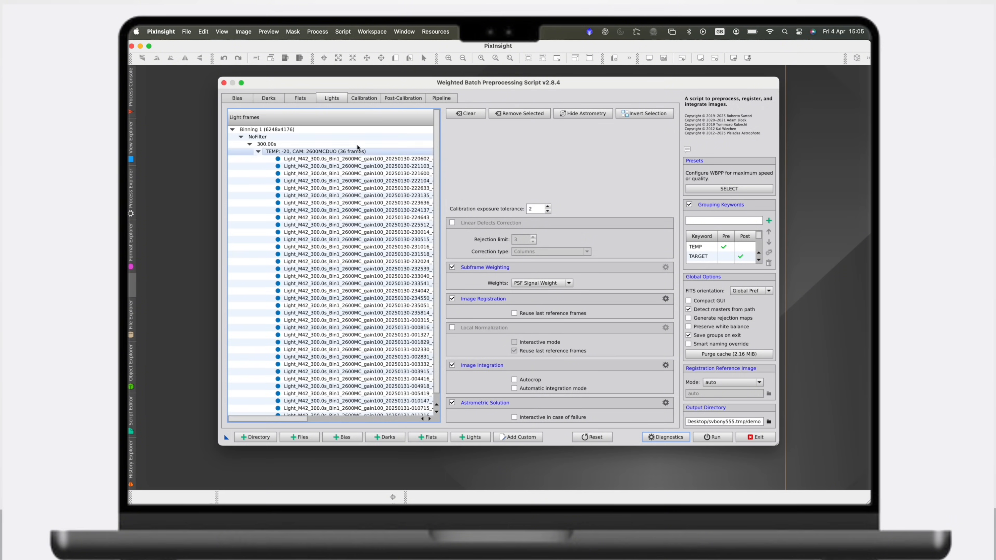
{"action": "left_click", "coordinate": [372, 99]}
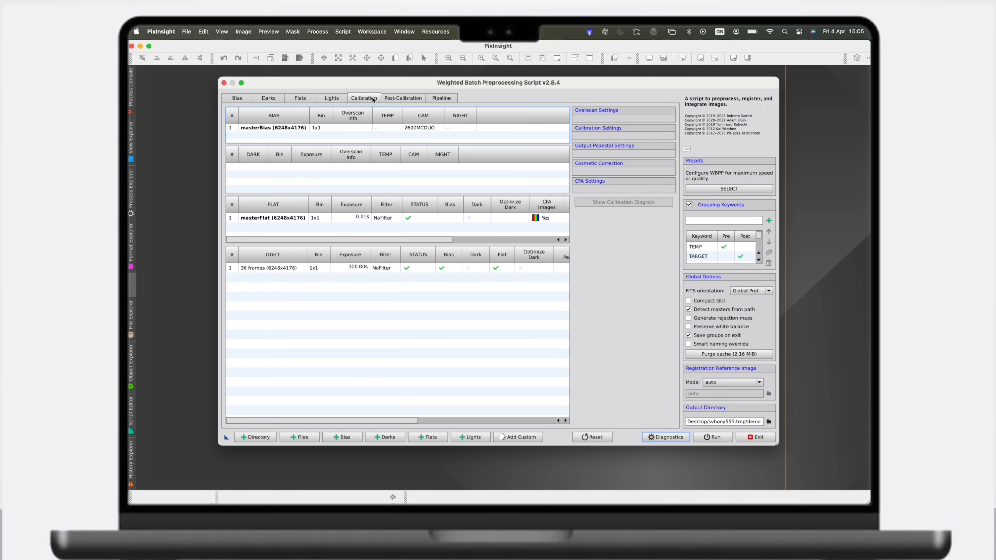
{"action": "left_click", "coordinate": [401, 98]}
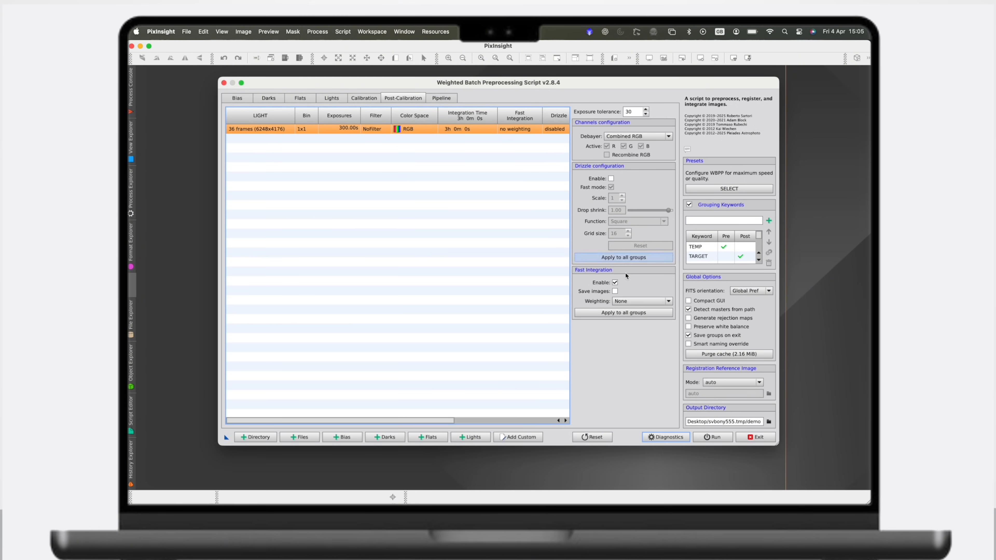
Step: Examine the preprocessing pipeline's operation list, including the IntegerResample pre-process step and the custom onPostProcessEnd steps
{"action": "left_click", "coordinate": [446, 100]}
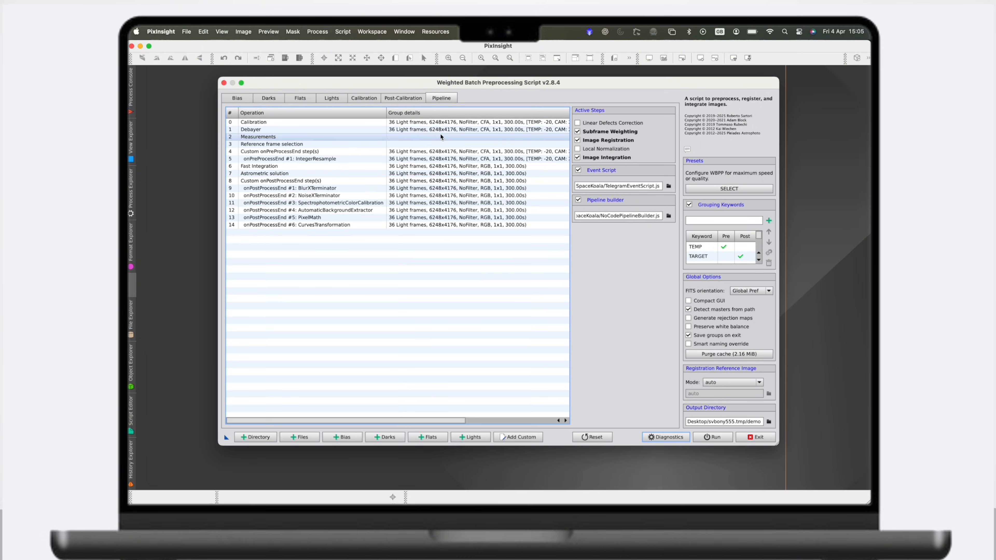
{"action": "left_click", "coordinate": [438, 159]}
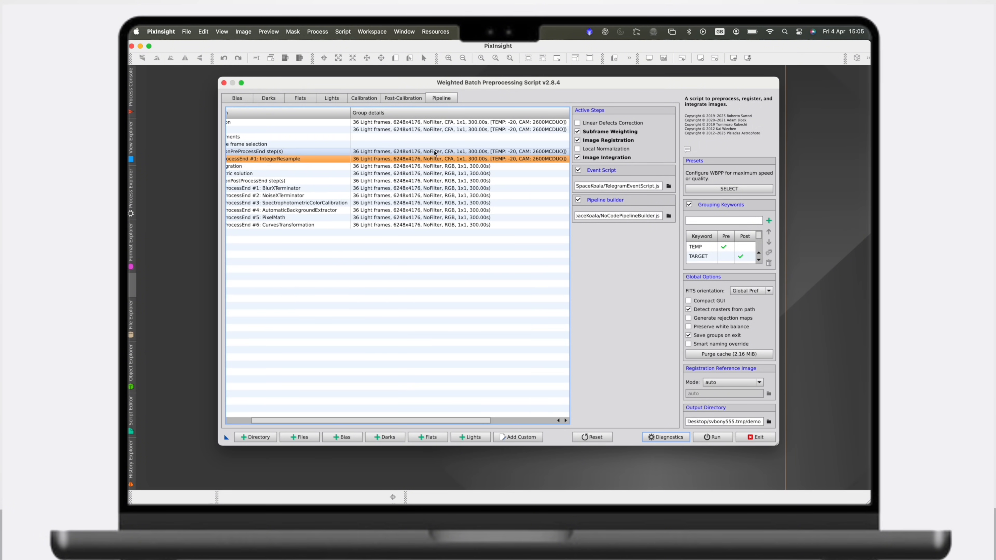
{"action": "left_click_drag", "start_coordinate": [358, 420], "coordinate": [318, 417]}
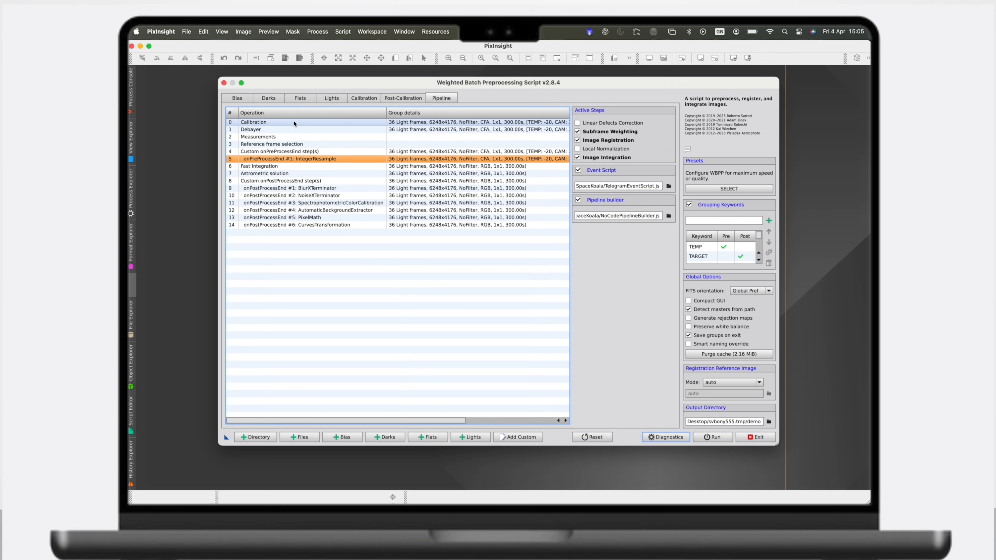
{"action": "left_click", "coordinate": [278, 181]}
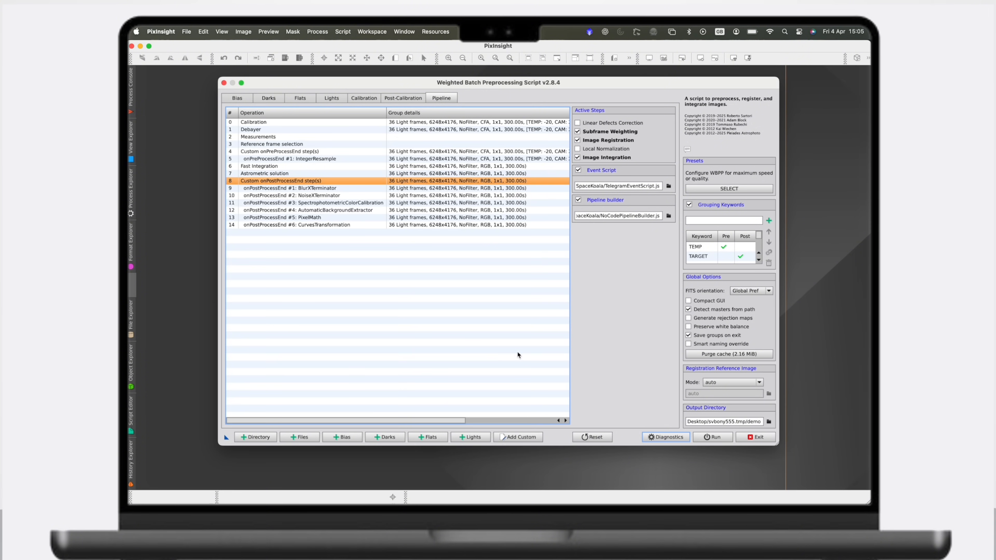
Step: Run the batch preprocessing pipeline, continuing past the diagnostic messages, and exit the script once its report is dismissed
{"action": "left_click", "coordinate": [715, 440]}
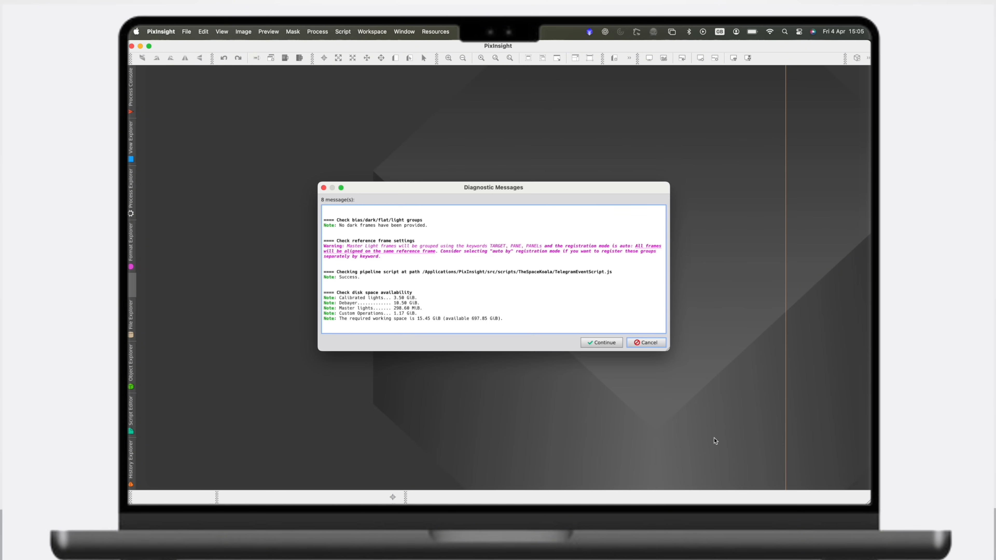
{"action": "left_click", "coordinate": [614, 341]}
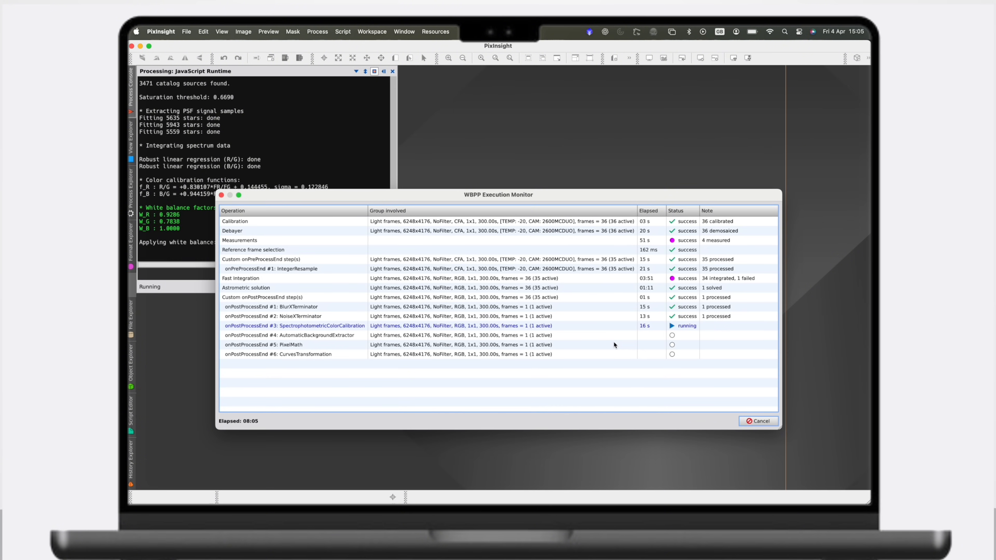
{"action": "left_click", "coordinate": [751, 449]}
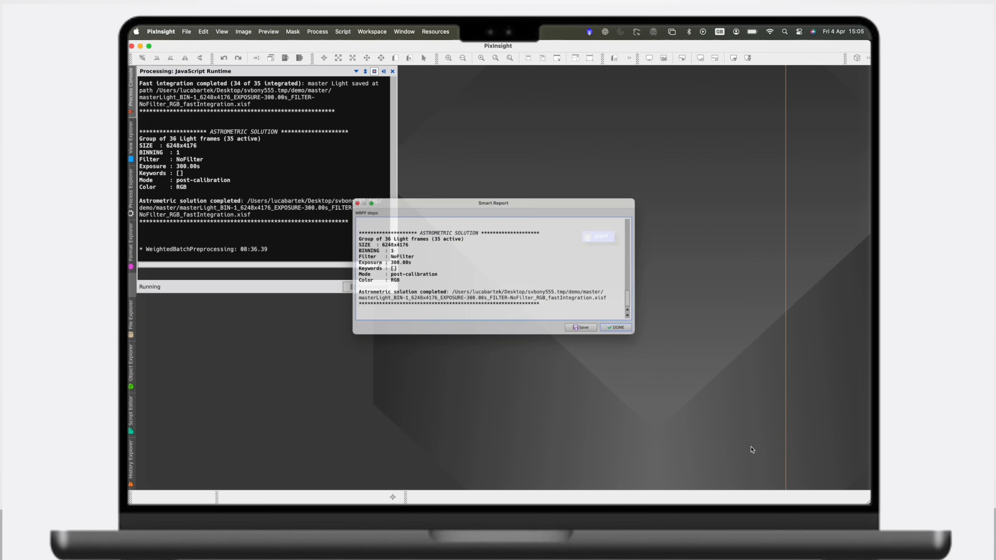
{"action": "left_click", "coordinate": [659, 344]}
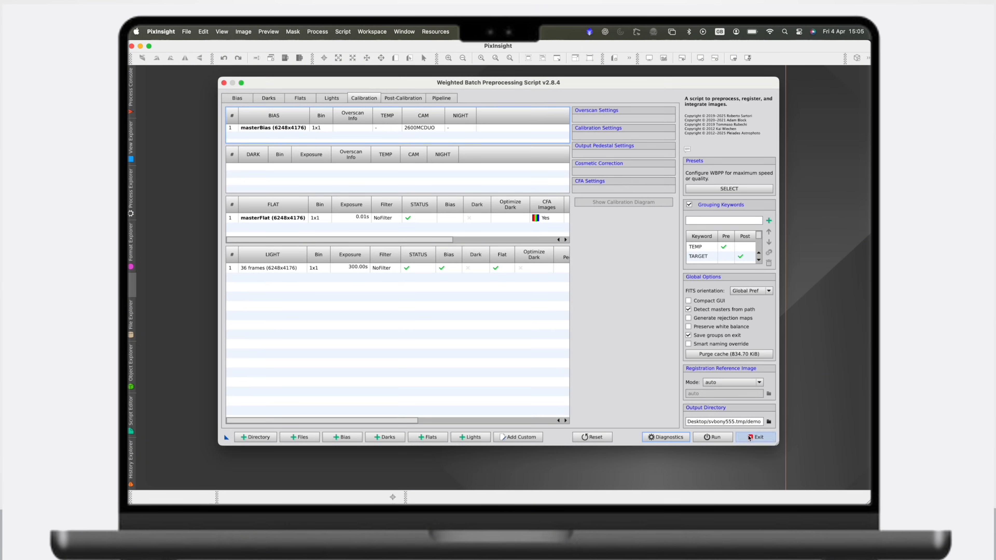
{"action": "left_click", "coordinate": [750, 440]}
Step: Switch to Finder and check the file size of a debayered light frame in the demo output folder
{"action": "left_click", "coordinate": [280, 491]}
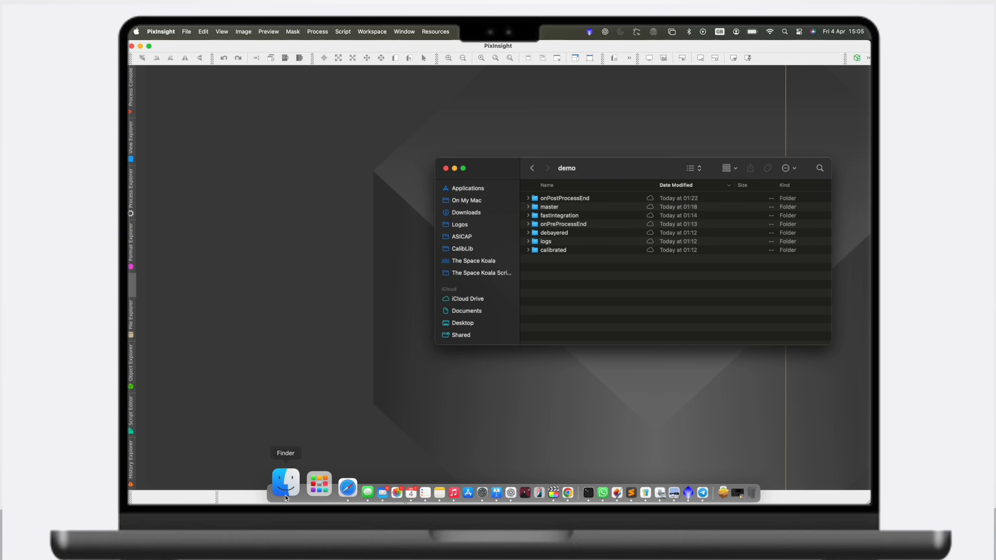
{"action": "left_click", "coordinate": [570, 234]}
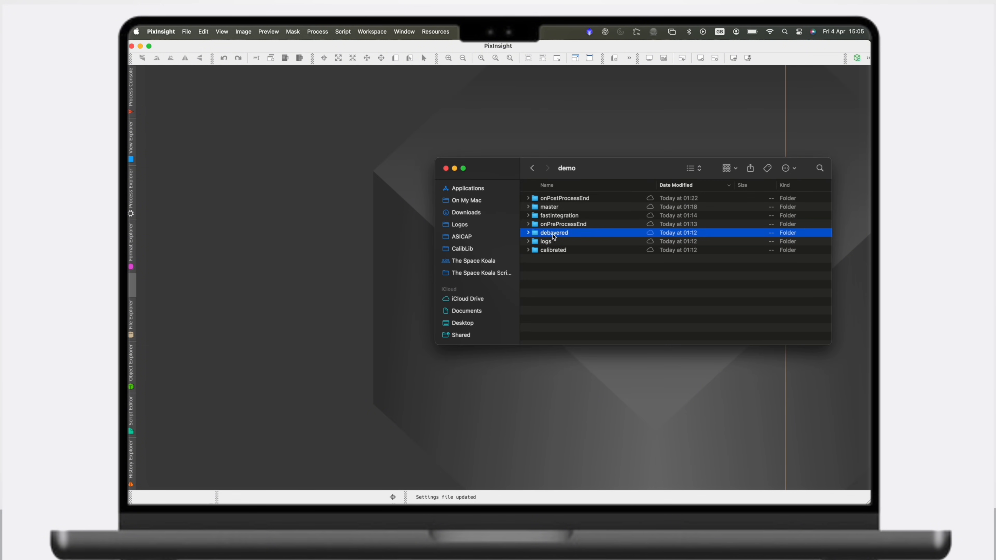
{"action": "left_click", "coordinate": [529, 233]}
{"action": "left_click", "coordinate": [534, 242]}
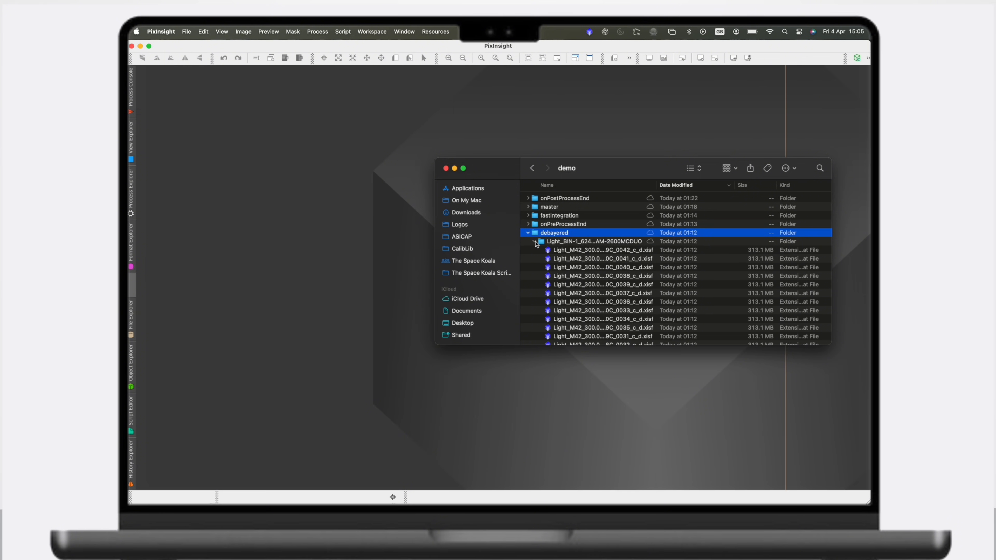
{"action": "left_click", "coordinate": [718, 251]}
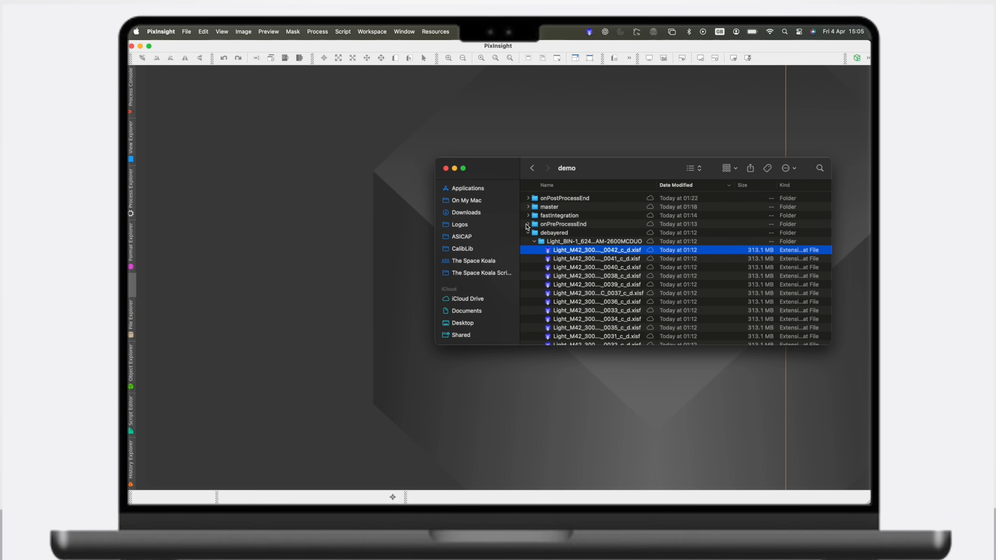
Step: Check the file size of the matching resampled light frame in the onPreProcessEnd folder
{"action": "left_click", "coordinate": [528, 225]}
{"action": "left_click", "coordinate": [535, 232]}
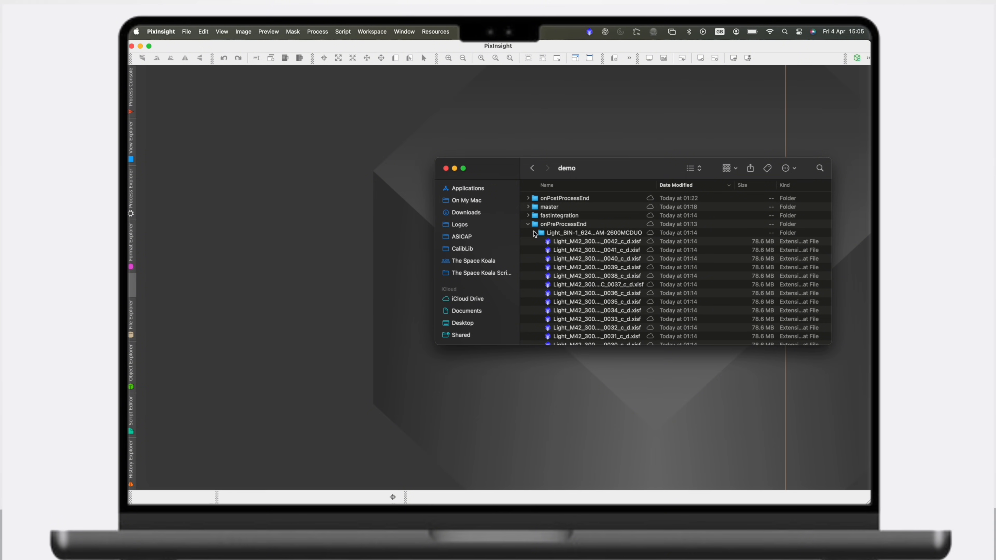
{"action": "left_click", "coordinate": [563, 243]}
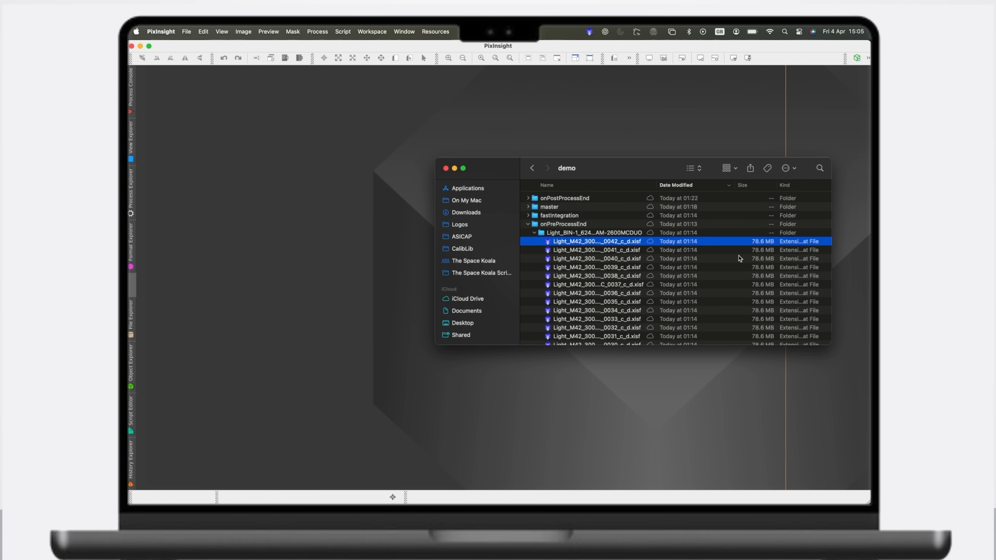
Step: Collapse the expanded light frame folders and open the fastIntegration master light .xisf file from the master folder in PixInsight
{"action": "left_click", "coordinate": [529, 226]}
{"action": "left_click", "coordinate": [529, 233]}
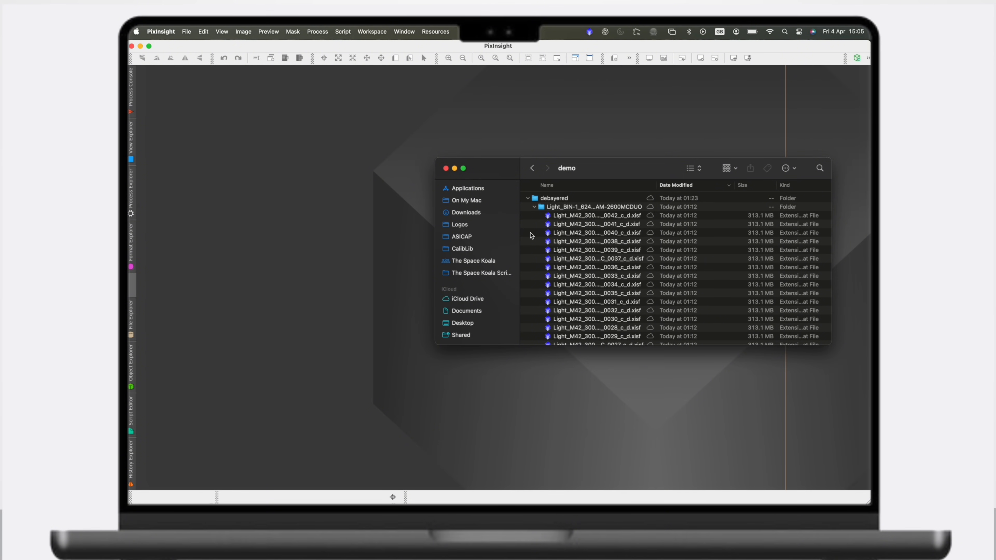
{"action": "left_click", "coordinate": [530, 233]}
{"action": "left_click", "coordinate": [528, 224]}
{"action": "left_click", "coordinate": [540, 232]}
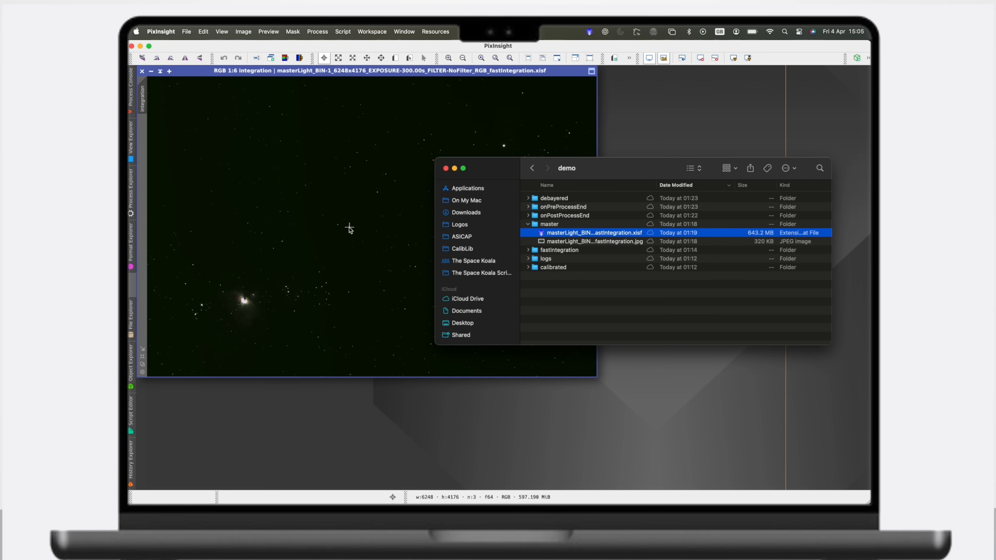
Step: Apply an automatic screen stretch to the opened fastIntegration master light
{"action": "left_click", "coordinate": [529, 75]}
{"action": "left_click", "coordinate": [732, 58]}
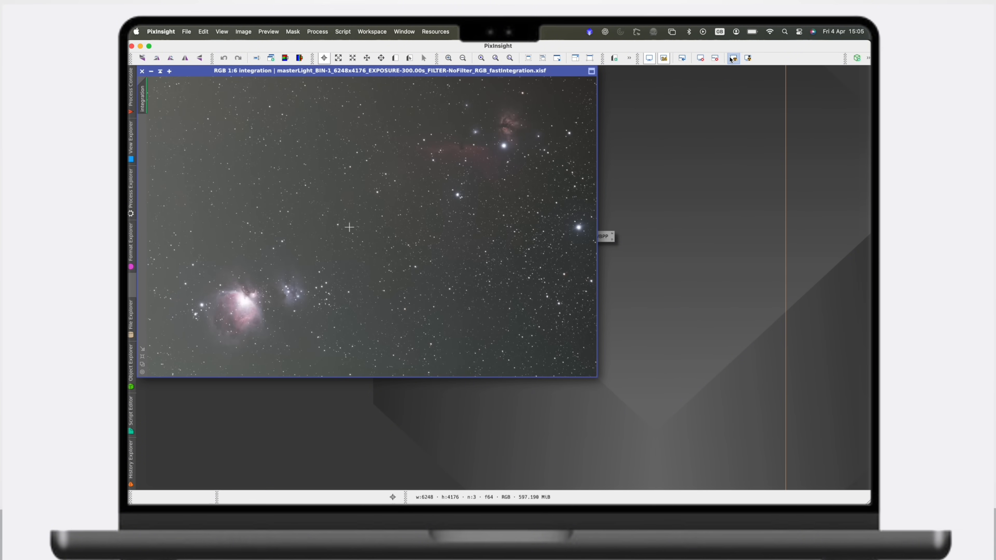
Step: Switch to Finder, open the master light .xisf from the onPostProcessEnd folder in PixInsight, and move its window clear of the first image's
{"action": "mouse_move", "coordinate": [334, 498]}
{"action": "left_click", "coordinate": [290, 484]}
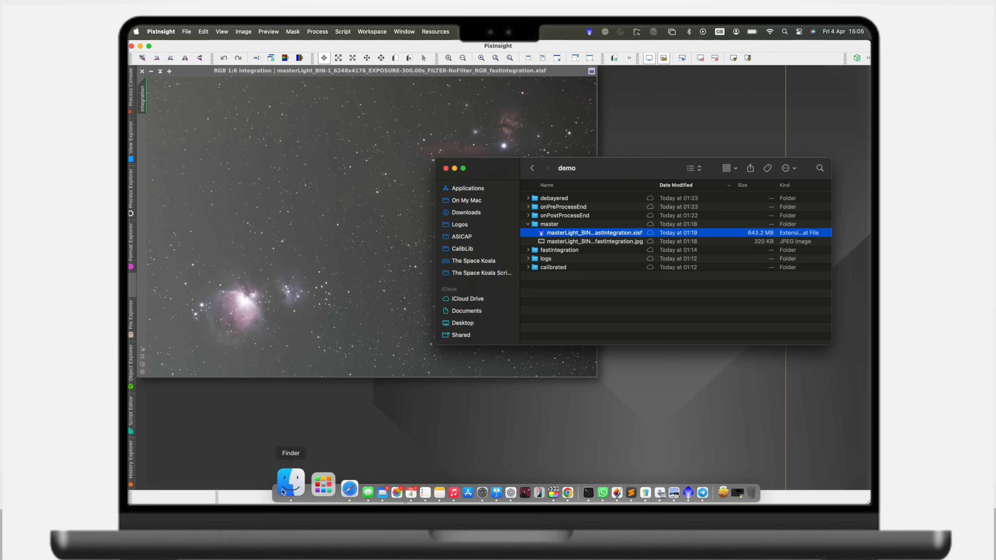
{"action": "left_click", "coordinate": [545, 218]}
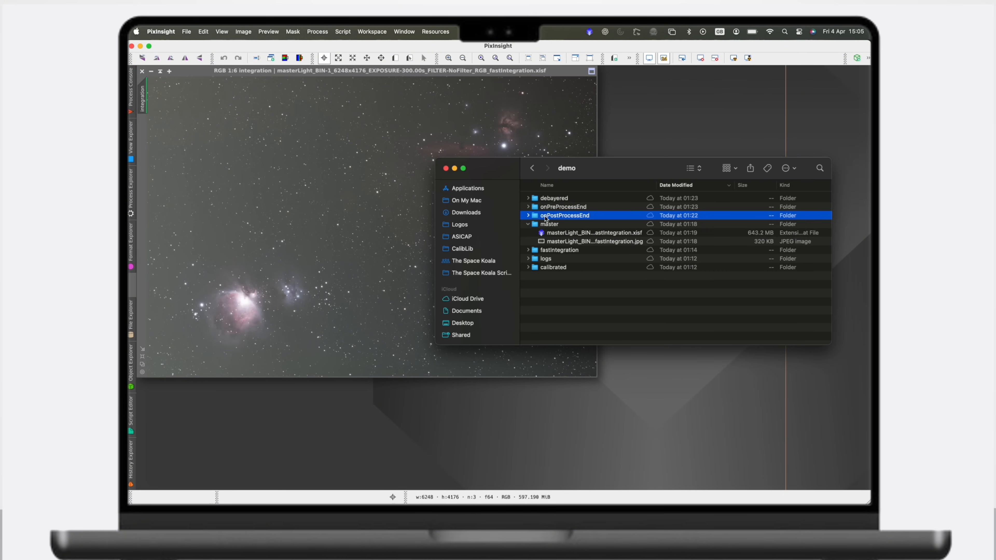
{"action": "left_click", "coordinate": [529, 216]}
{"action": "left_click", "coordinate": [558, 224]}
{"action": "left_click_drag", "start_coordinate": [548, 228], "coordinate": [617, 135]}
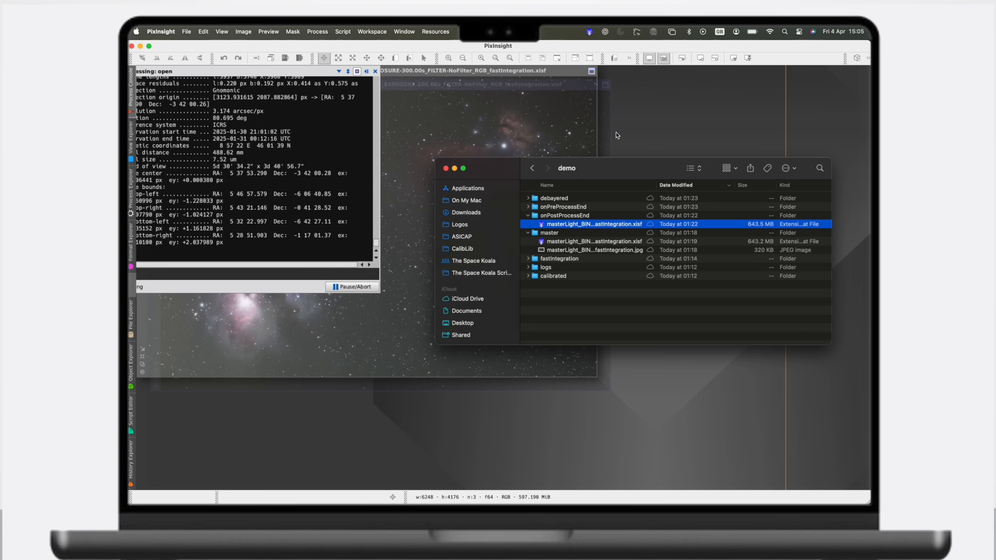
{"action": "left_click_drag", "start_coordinate": [543, 90], "coordinate": [712, 127]}
{"action": "left_click", "coordinate": [384, 71]}
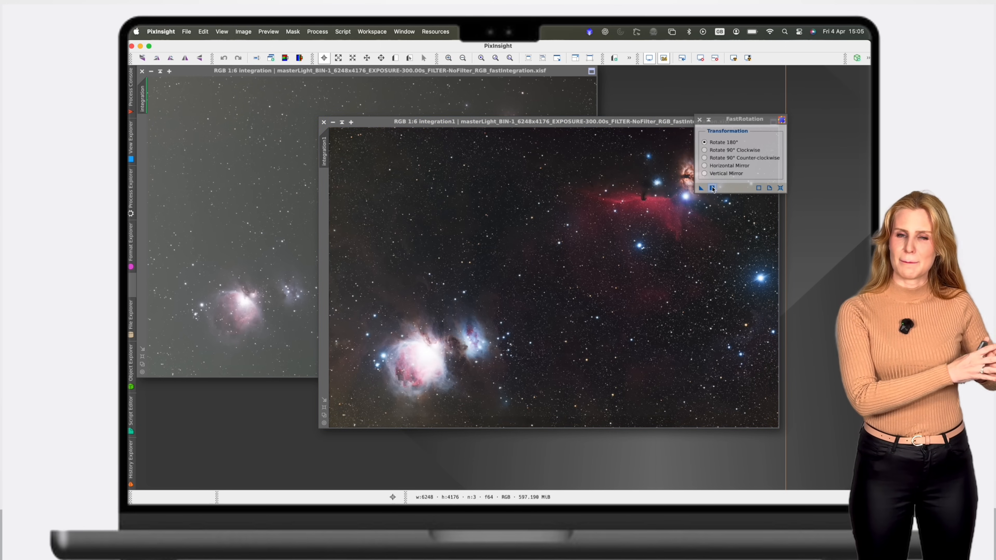
Step: Rotate the post-processed master light by 180° with FastRotation, accepting deletion of its astrometric solution, and close the process window
{"action": "left_click", "coordinate": [713, 188]}
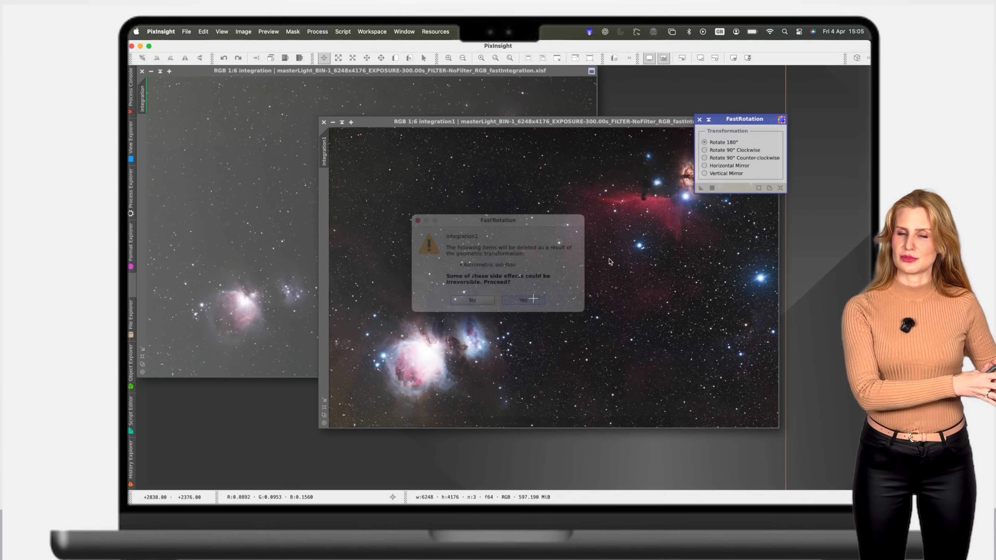
{"action": "key", "text": "Return"}
{"action": "left_click", "coordinate": [702, 122]}
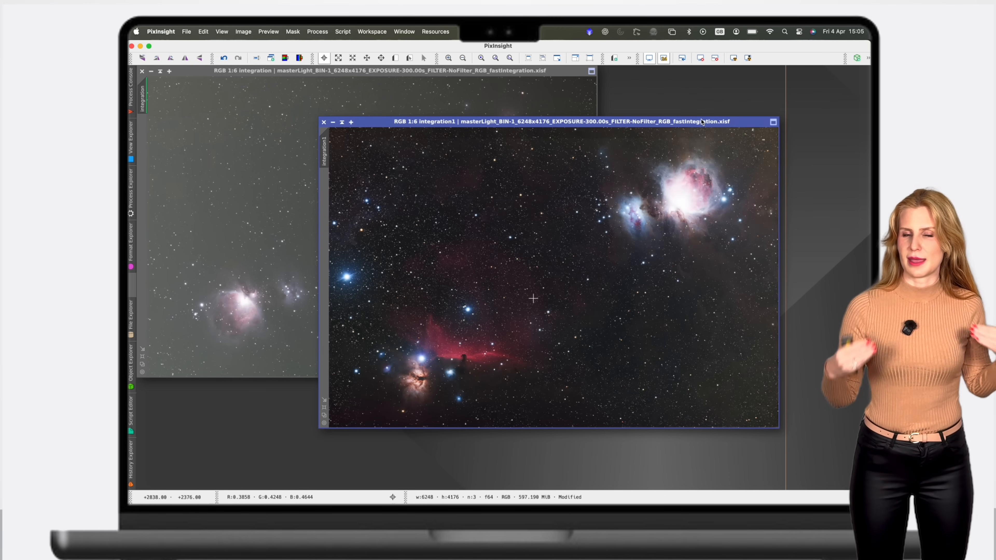